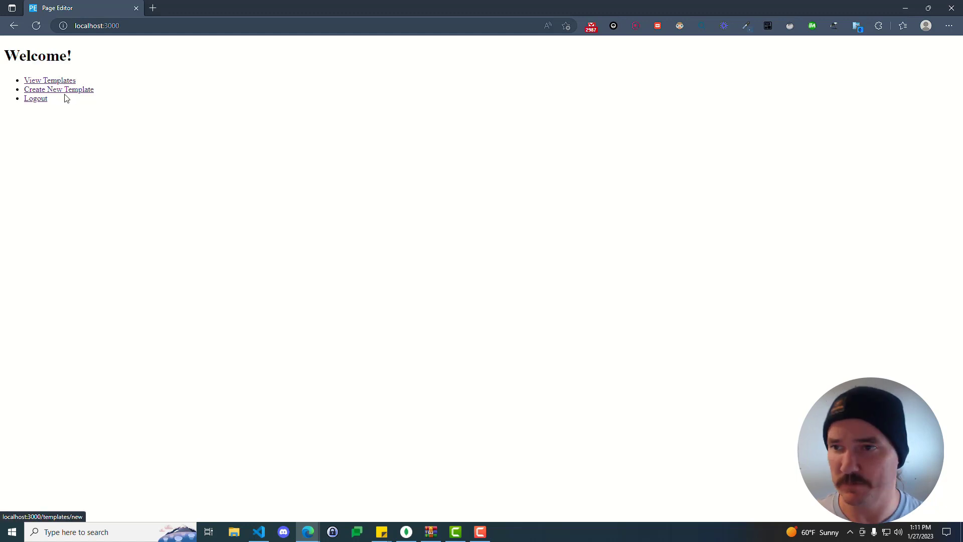
Enter 'Simple Website' as the template title and 'A simple website' as its description
click(67, 91)
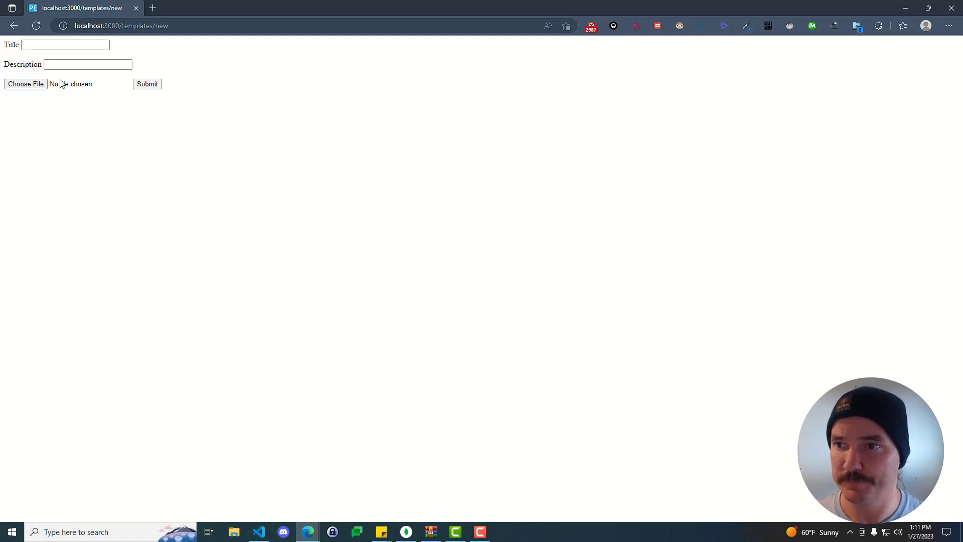
click(35, 46)
text(Simple)
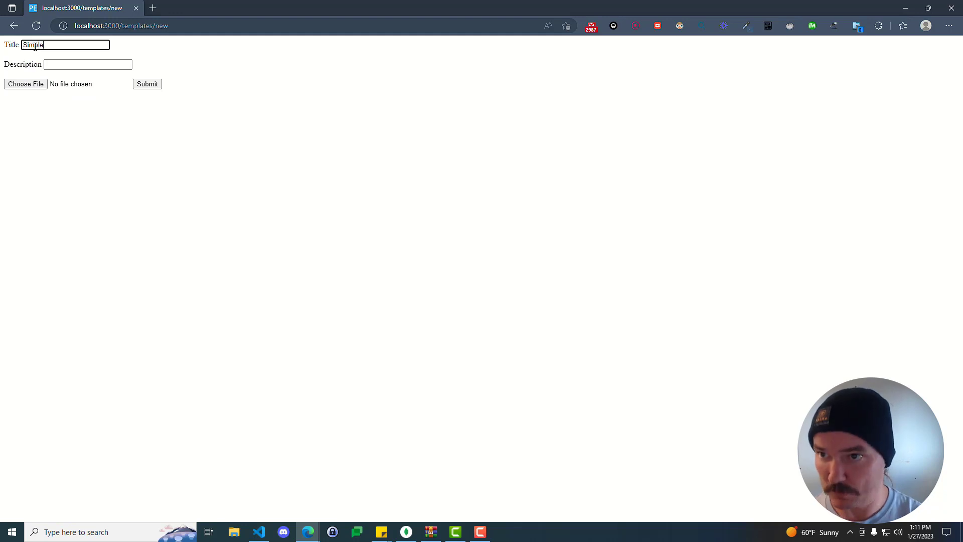
text( Website)
key(Tab)
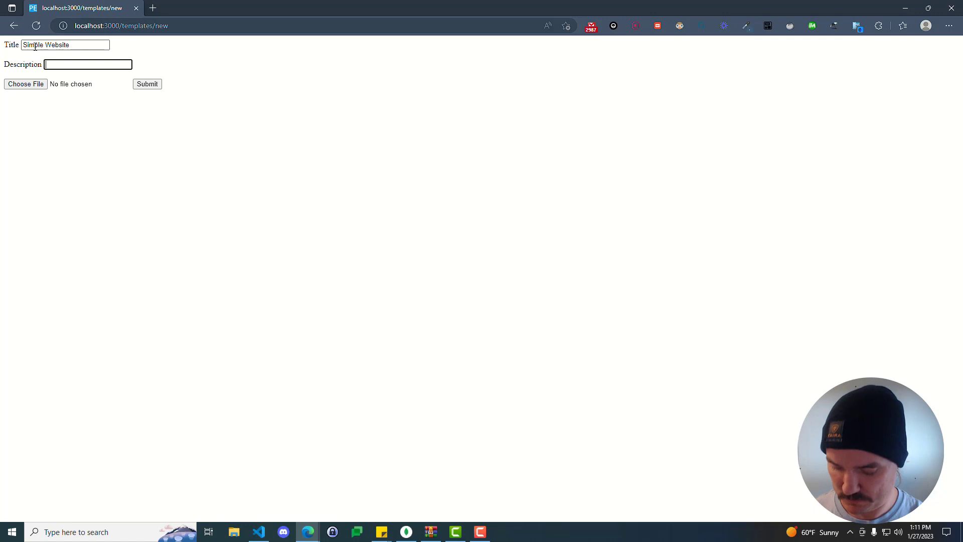
text(A simple web)
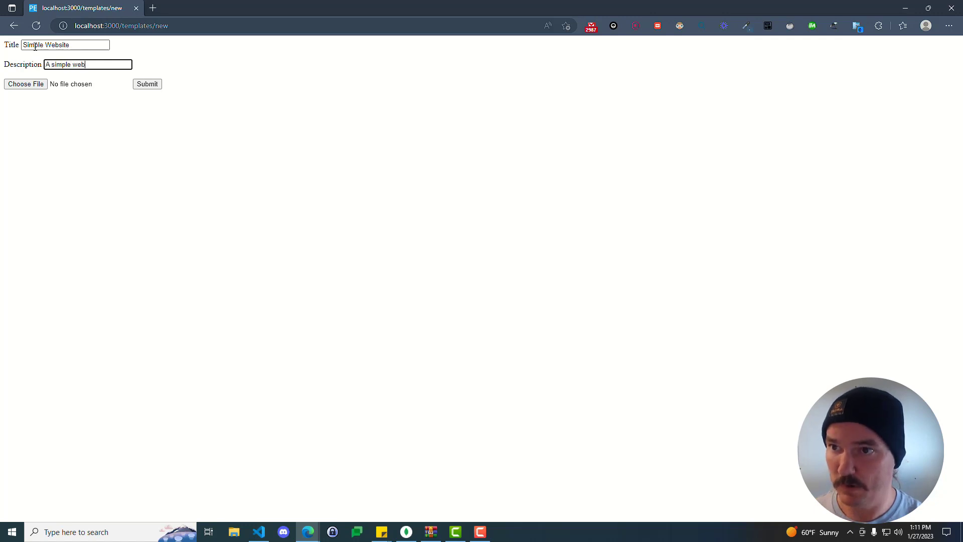
text(site)
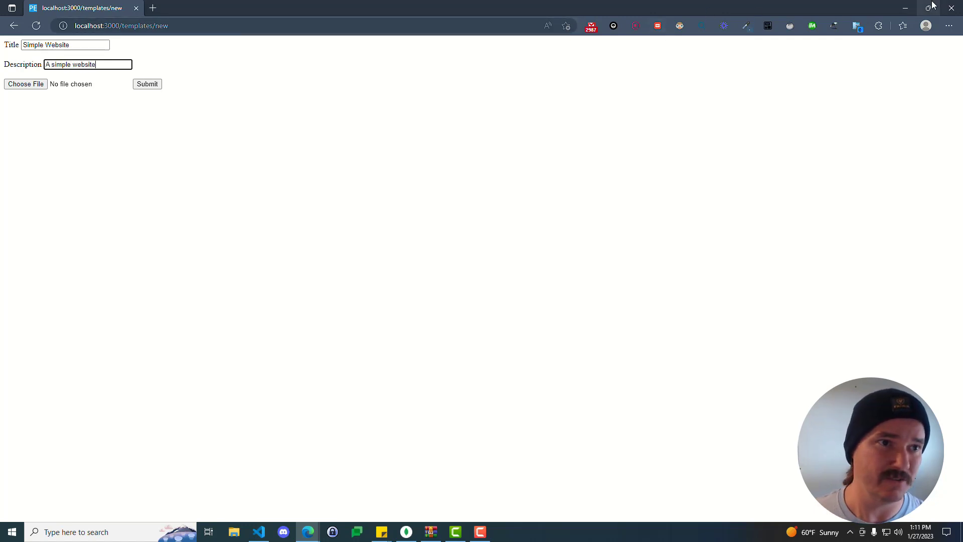
Minimize Edge and VS Code, then open the desktop's template.html in Edge
click(904, 8)
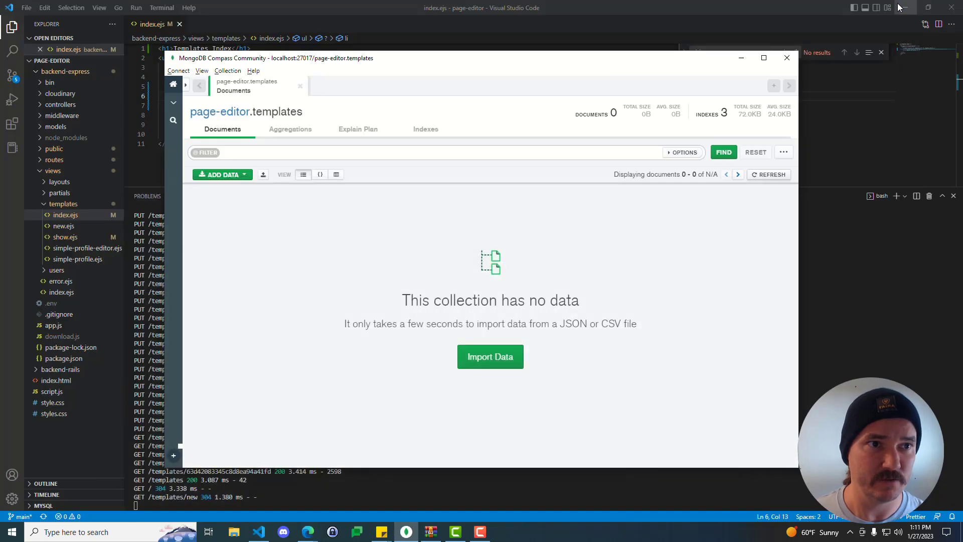
click(905, 8)
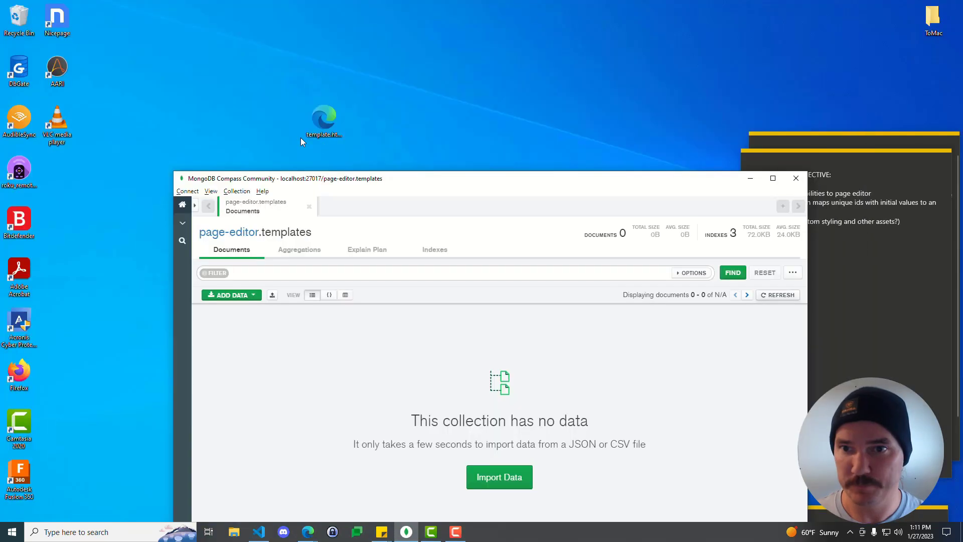
double_click(321, 113)
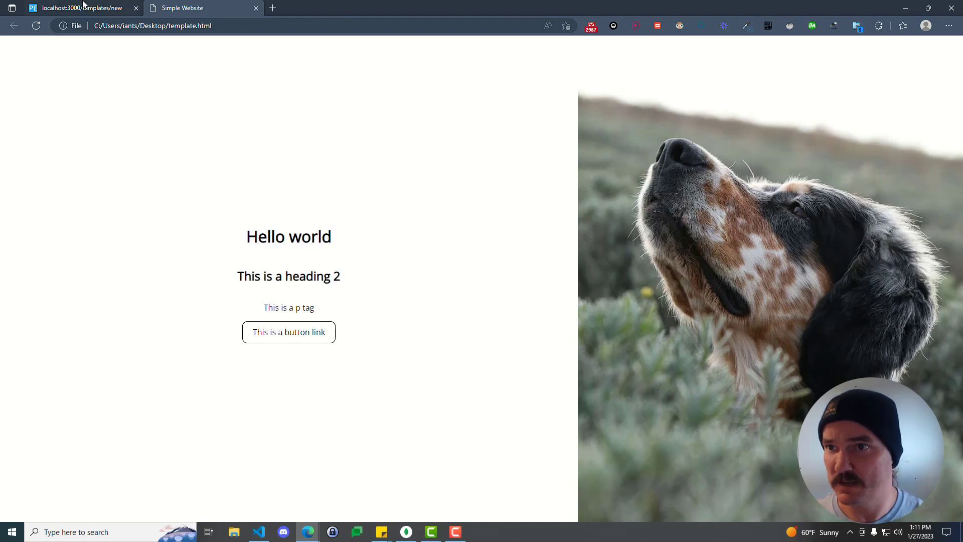
Attach template.html to the new template form and submit it
click(83, 6)
click(33, 85)
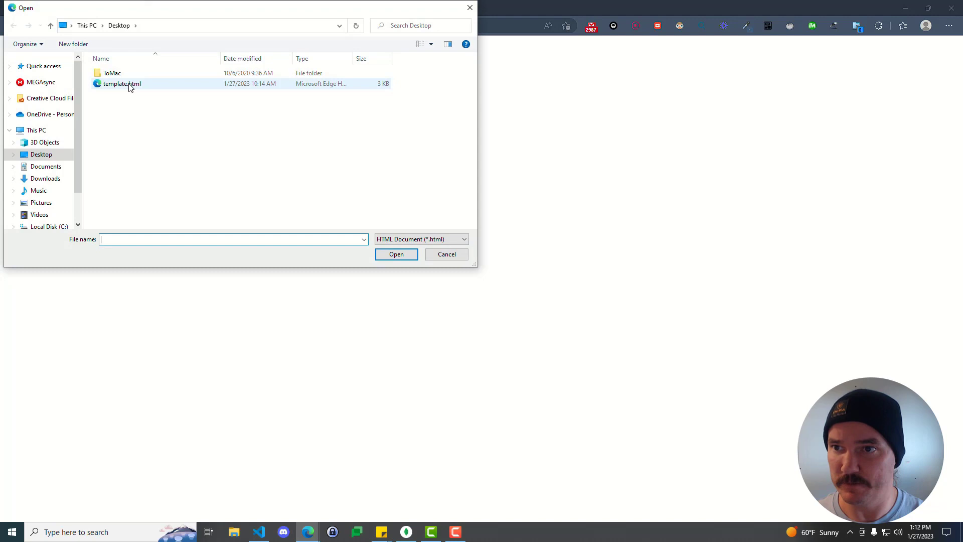
double_click(129, 85)
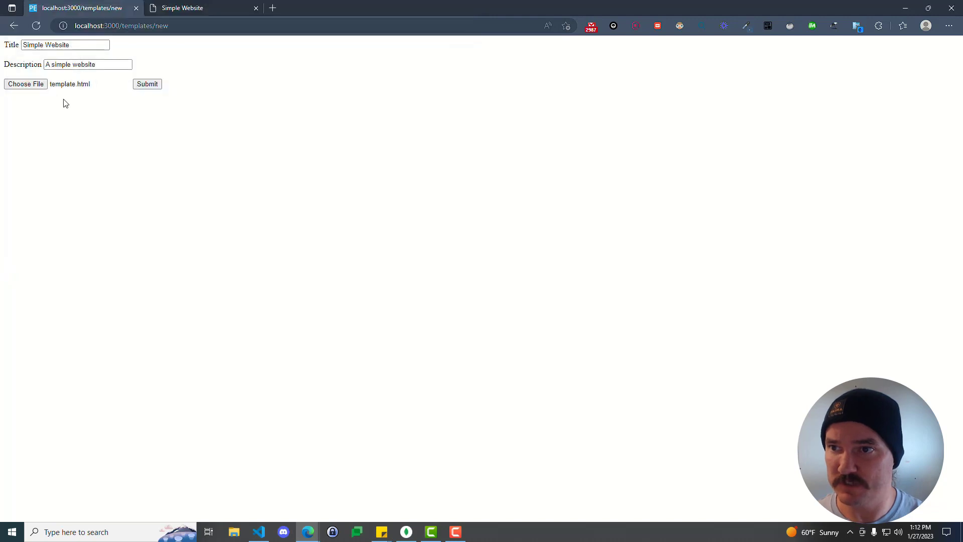
click(145, 88)
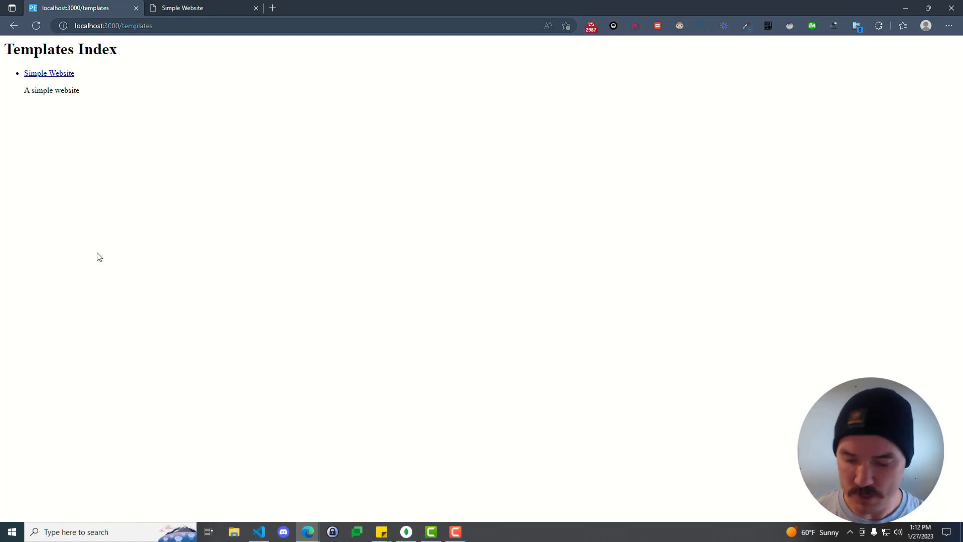
Open the Simple Website template and compare it against the original template.html tab
click(49, 75)
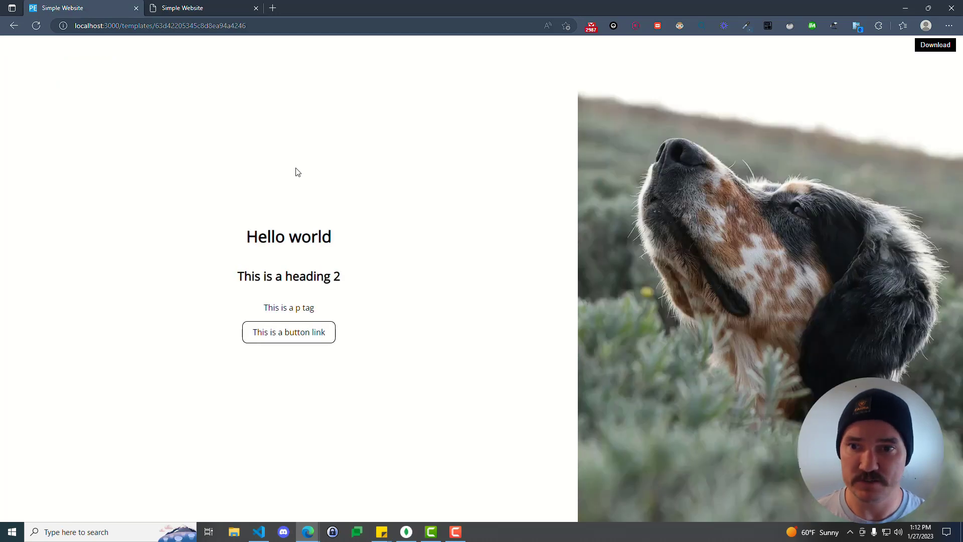
click(189, 8)
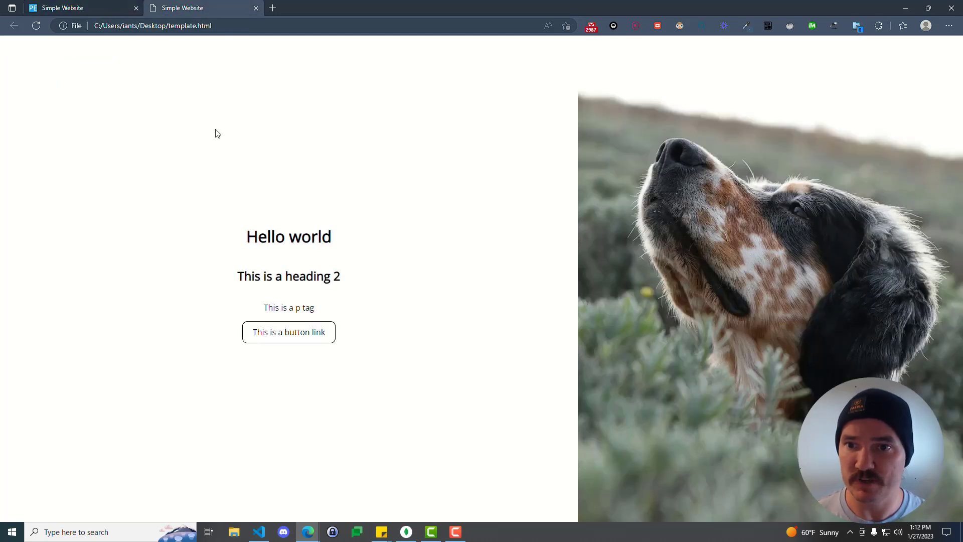
click(113, 6)
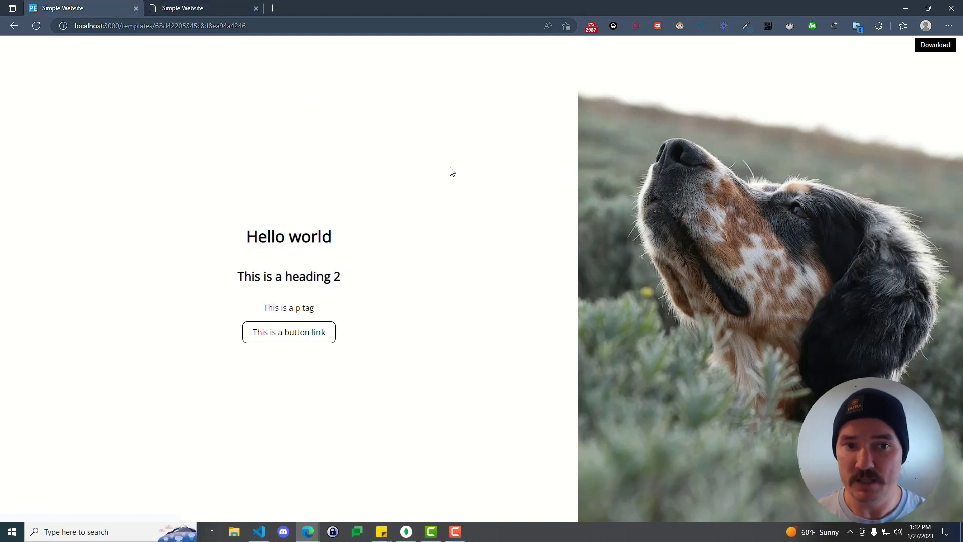
Replace the Hello world heading with DevSprout and the subheading with 'Welcome to my website!'
click(281, 236)
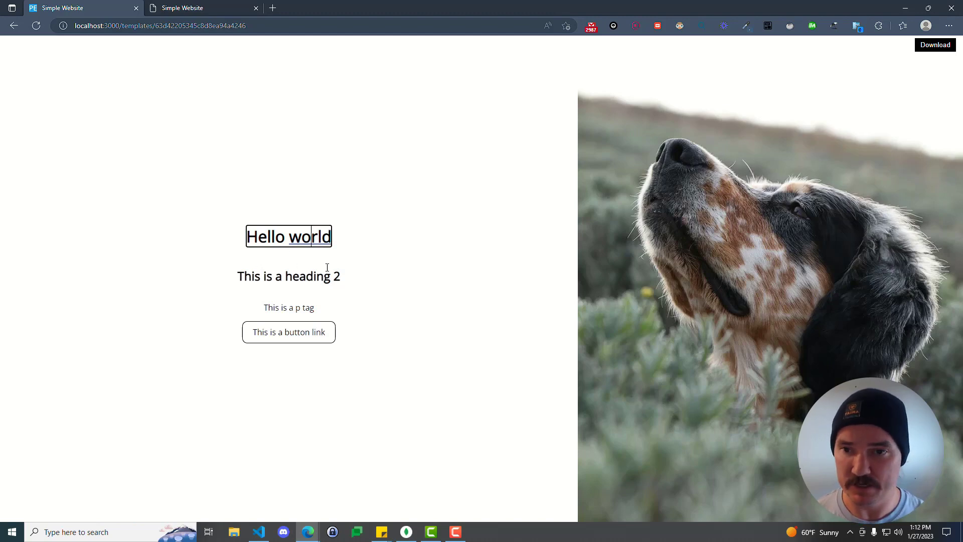
key(ctrl+a)
text(Begin to ed)
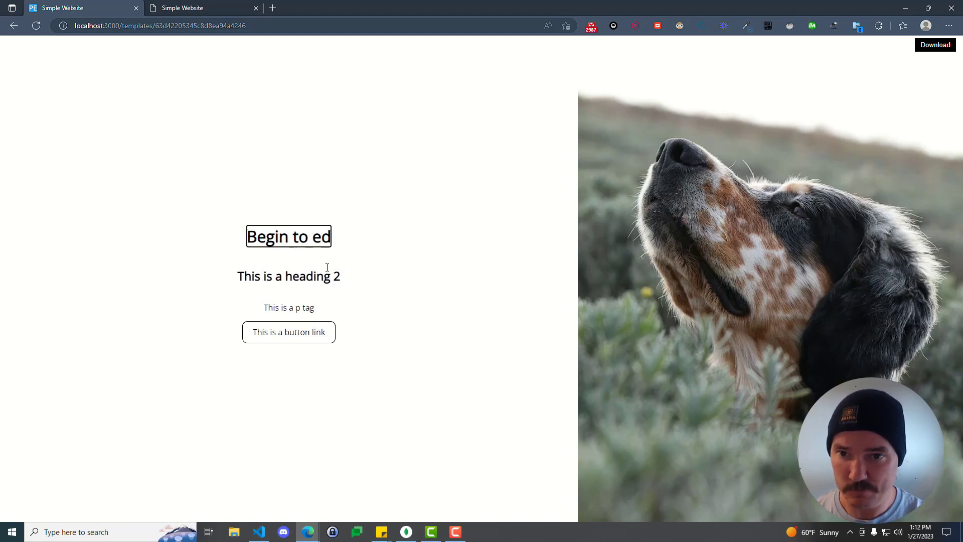
text(it it)
key(ctrl+a)
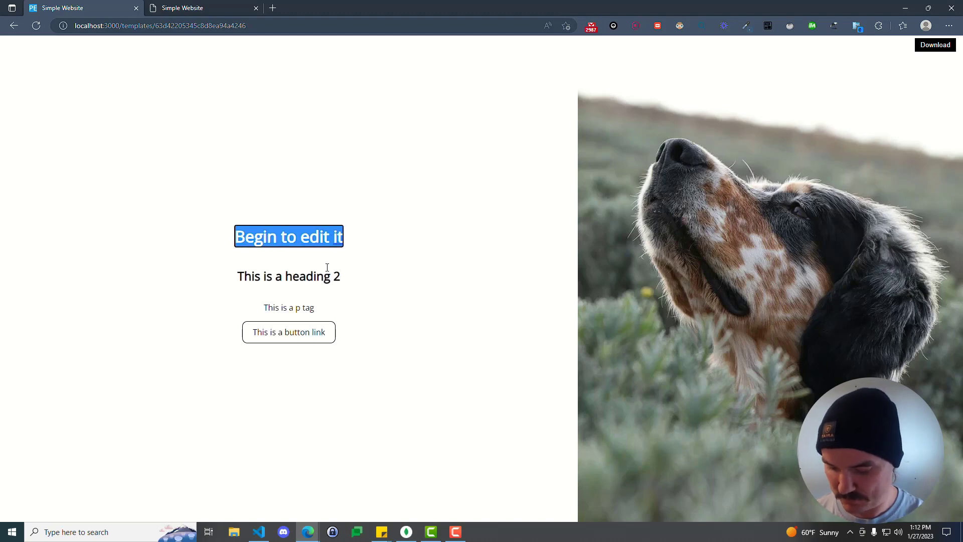
text(DevSprout)
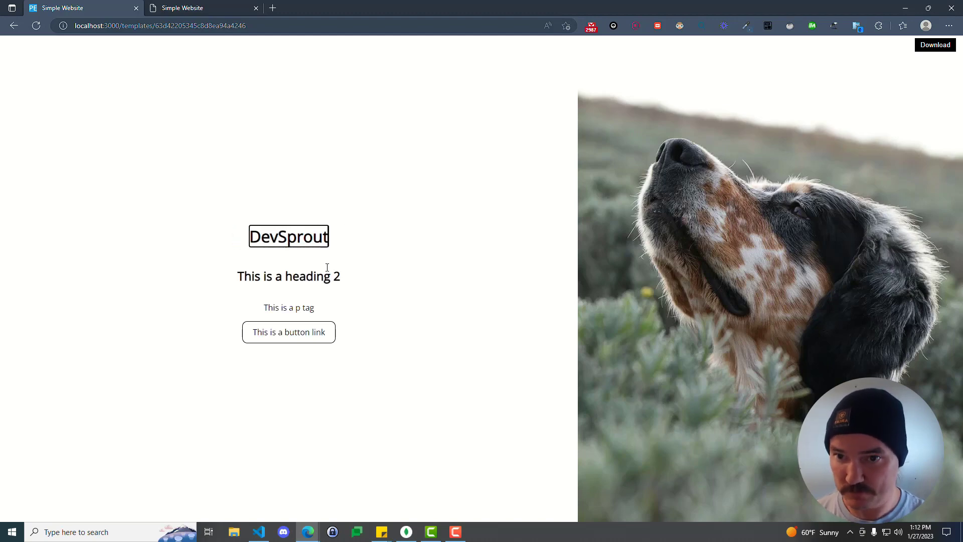
click(327, 267)
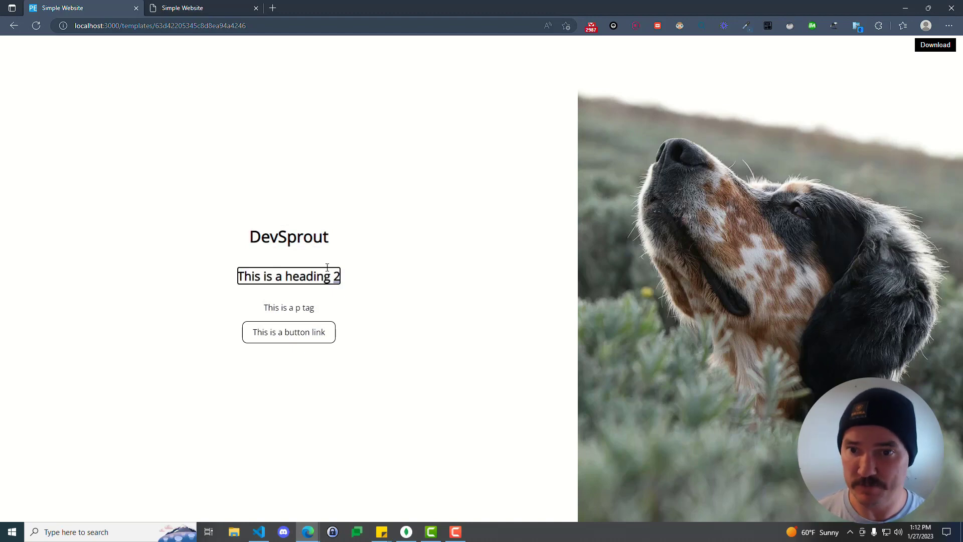
key(ctrl+a)
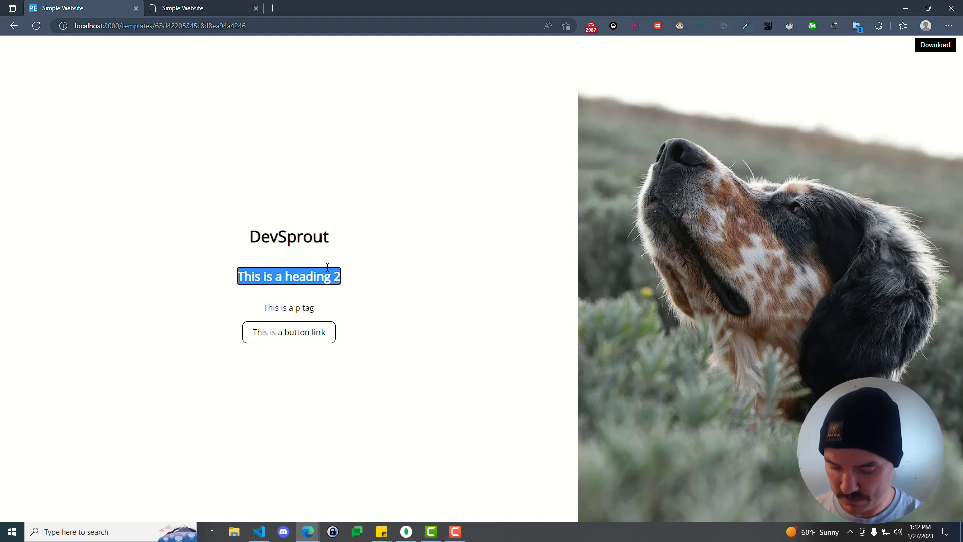
text(Welcome to my website)
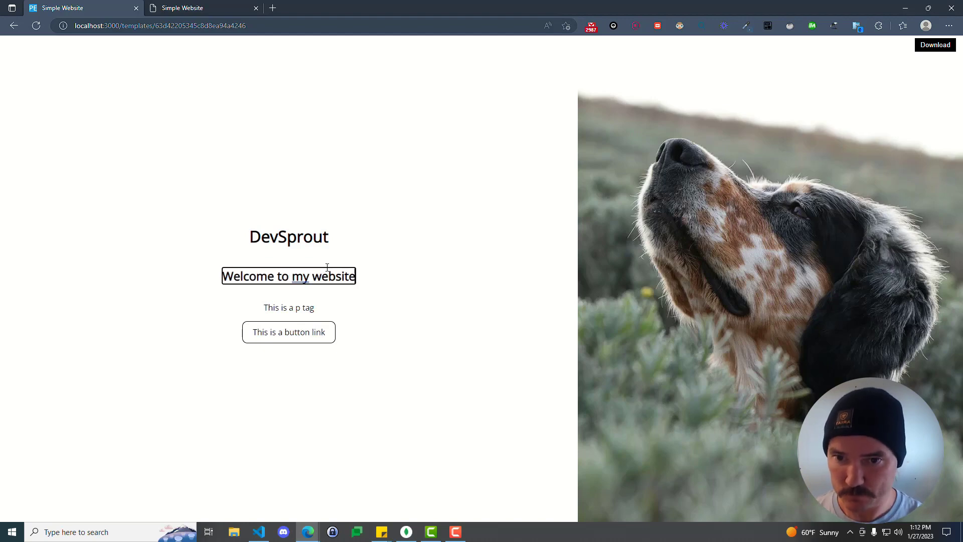
text(!)
key(Tab)
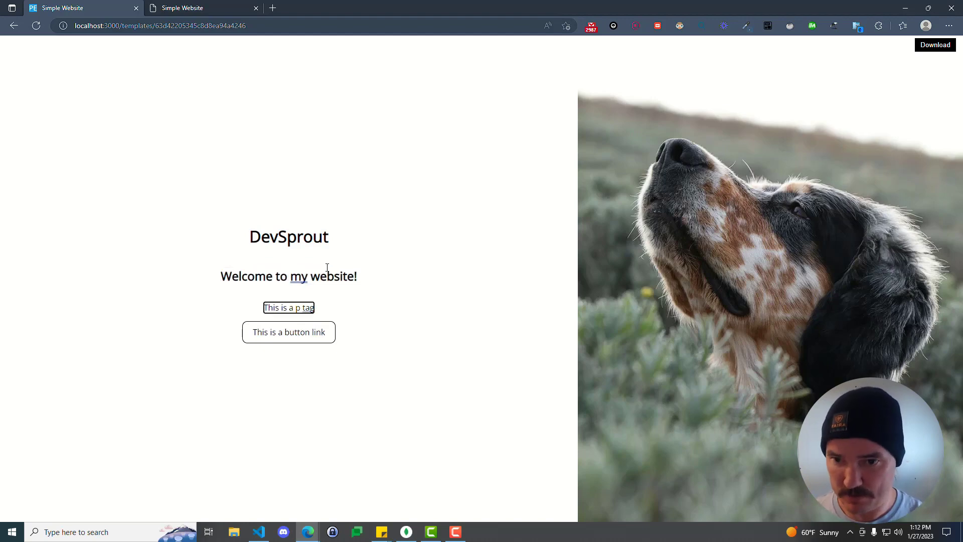
key(ctrl+a)
text(email)
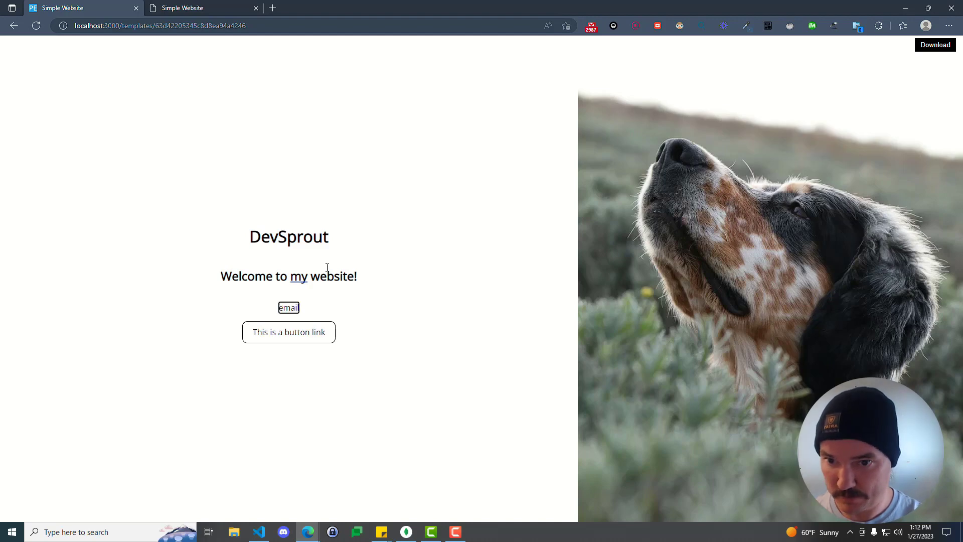
text(@email.co)
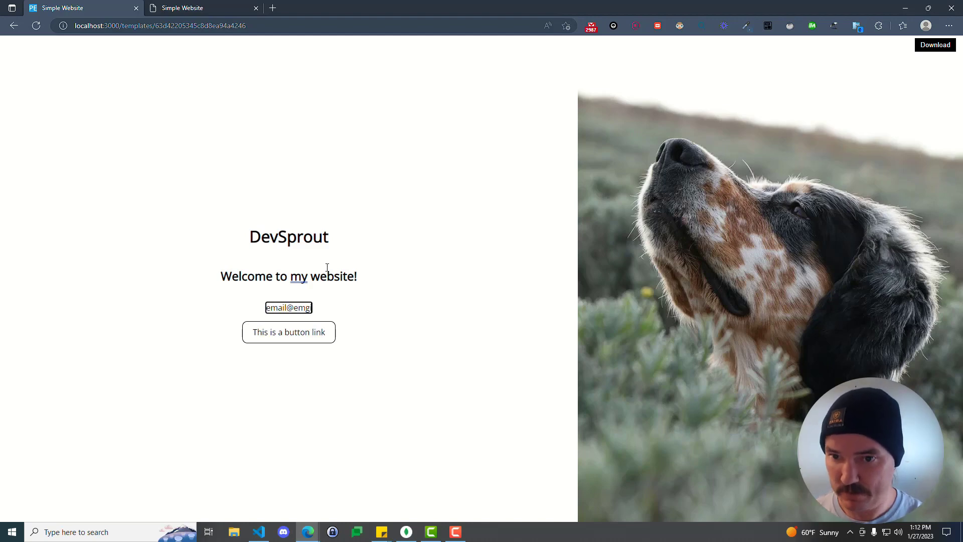
text(m)
key(Tab)
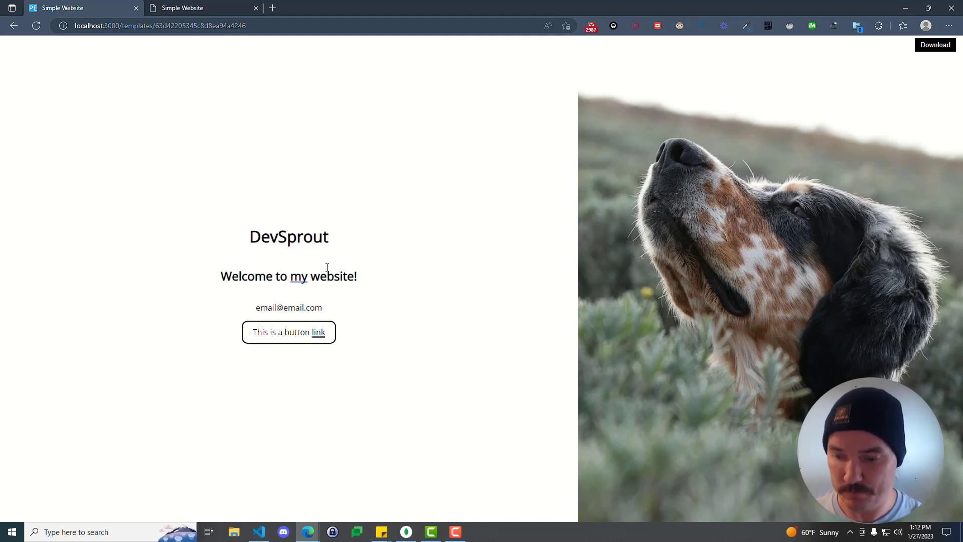
key(ctrl+a)
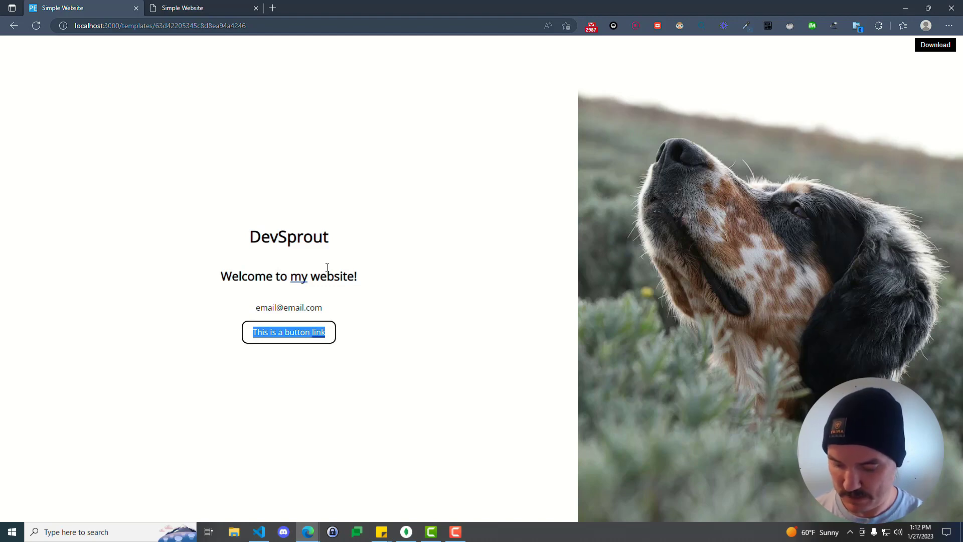
text(Contact Me)
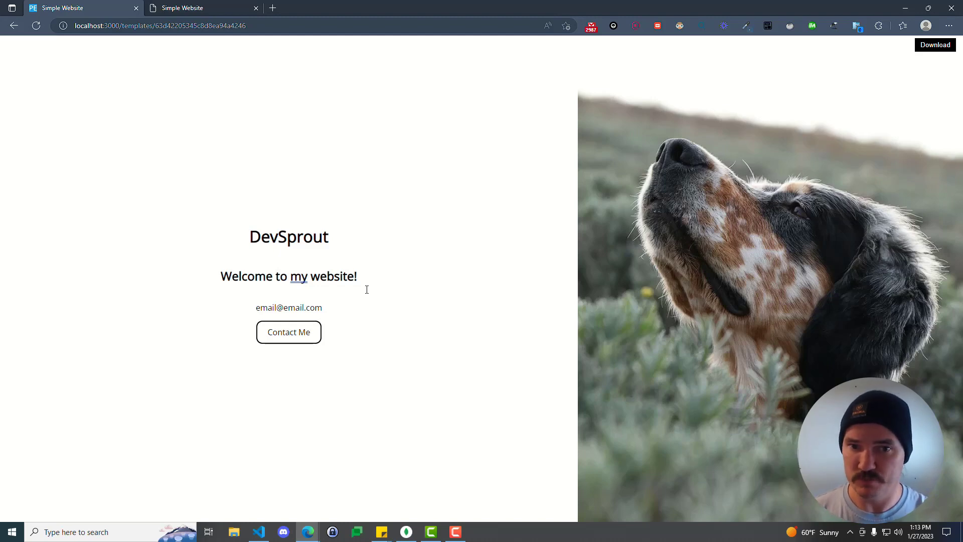
key(shift+Tab)
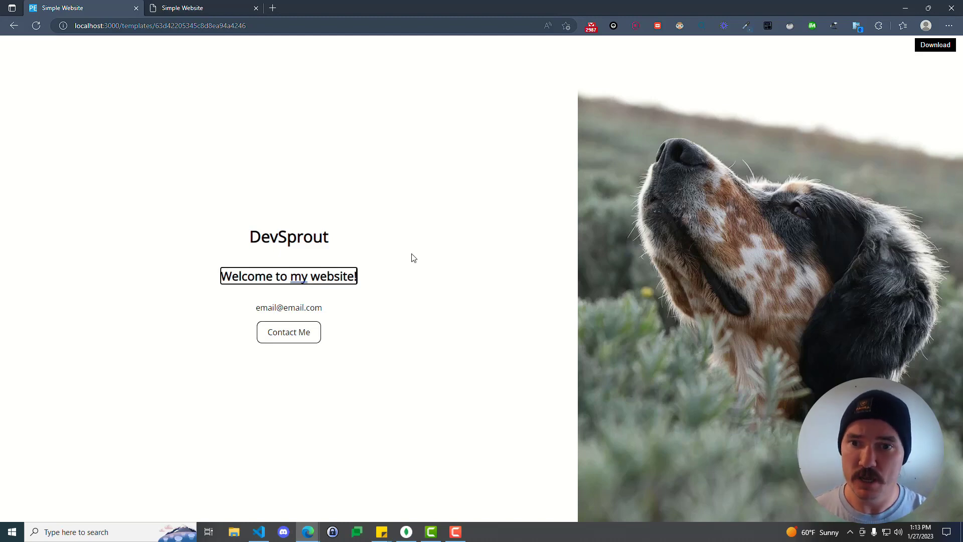
Download the edited page as a zip, open download (1).zip in WinRAR, and launch index.html
click(924, 48)
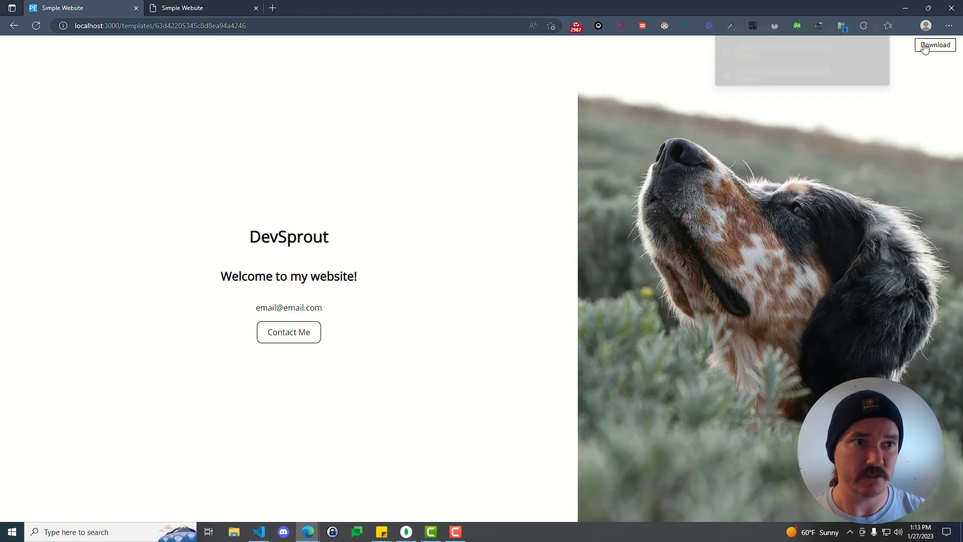
click(764, 72)
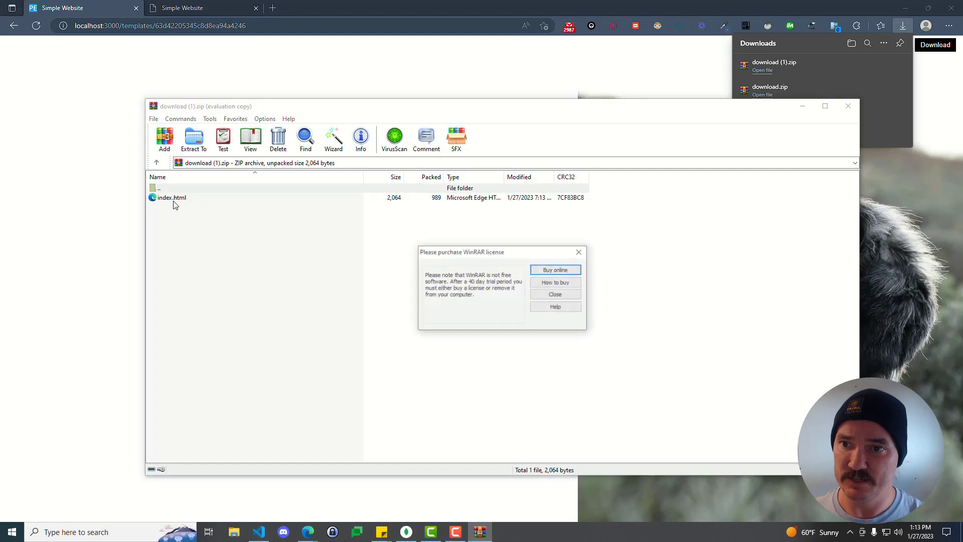
click(556, 295)
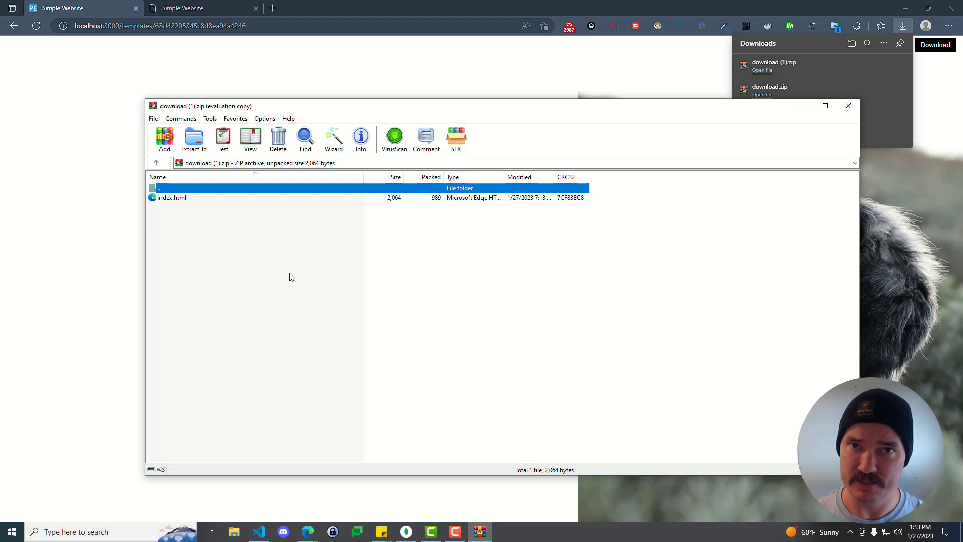
click(180, 199)
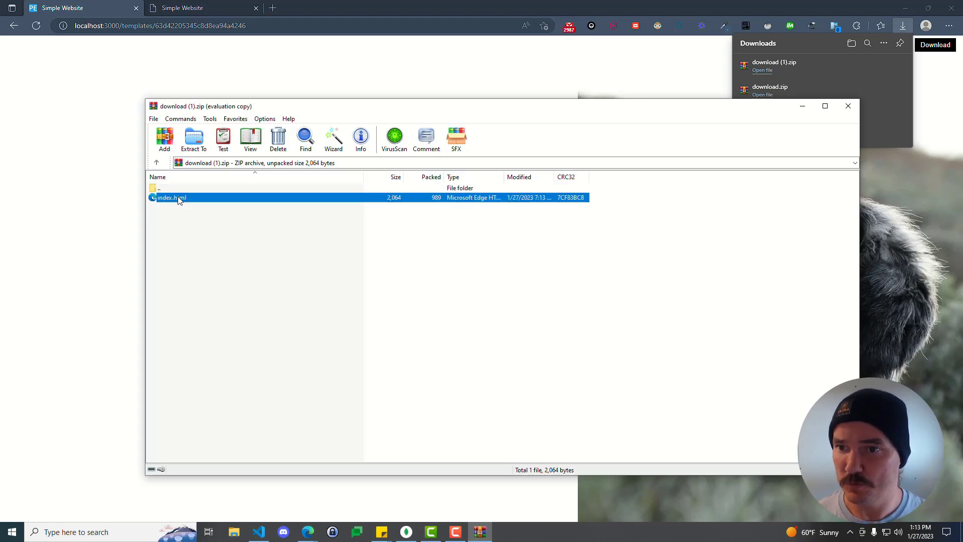
double_click(179, 199)
Compare the original template.html tab with the downloaded index.html tab showing the DevSprout edits
click(189, 13)
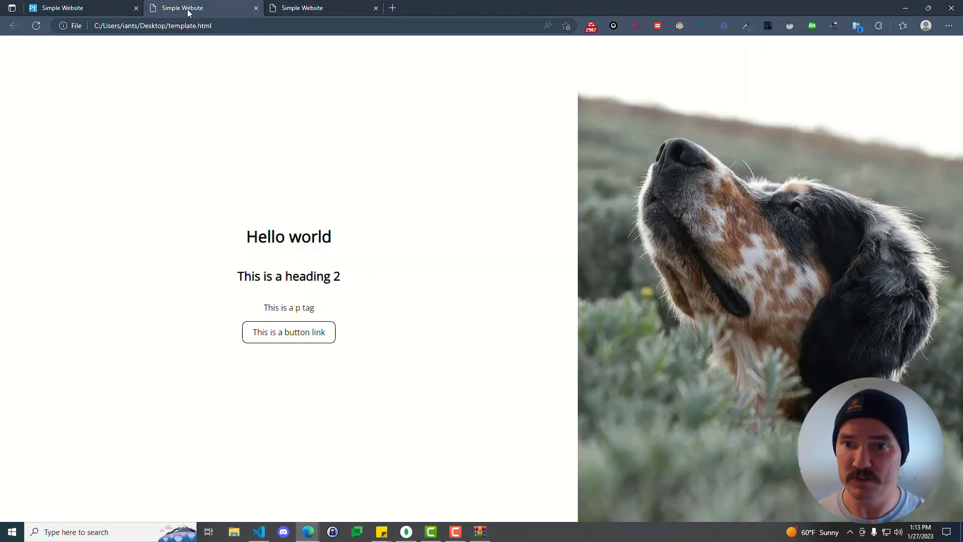
click(320, 10)
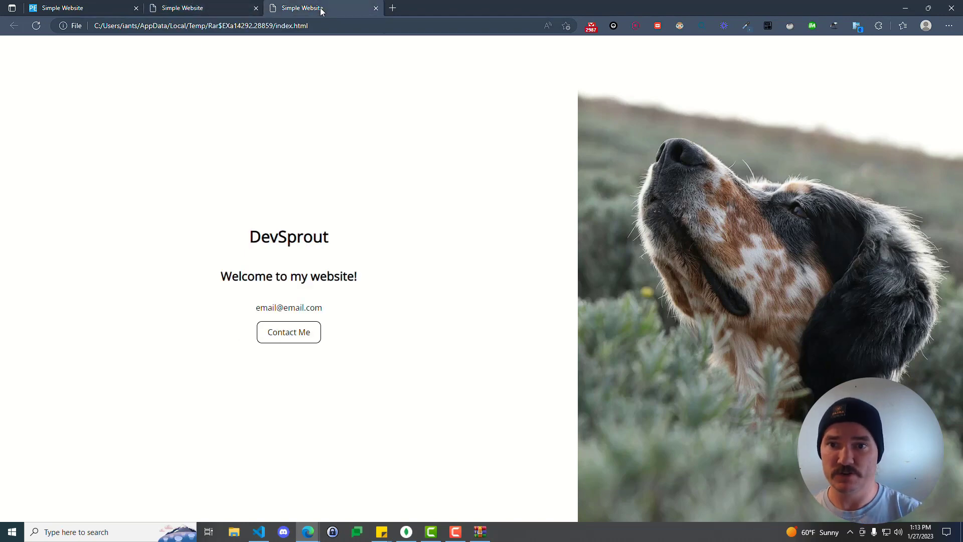